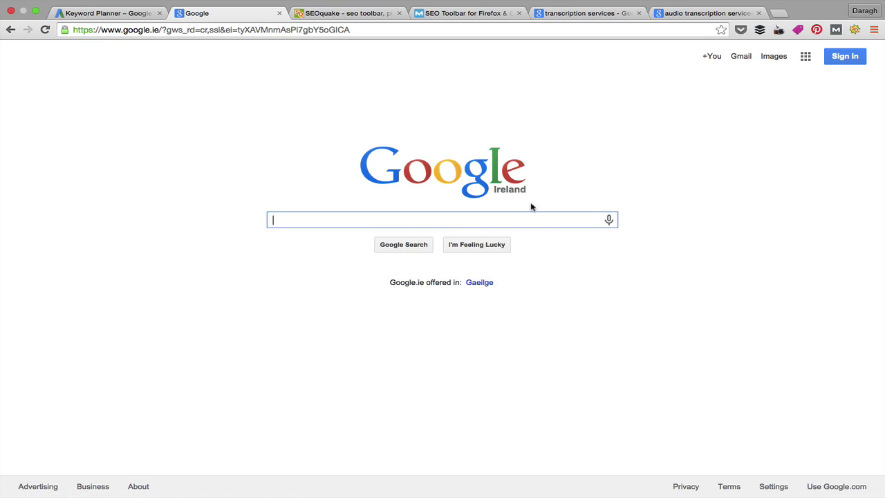
Step: Switch from Google Ireland to Google.com and search for "transcription services"
left_click(855, 488)
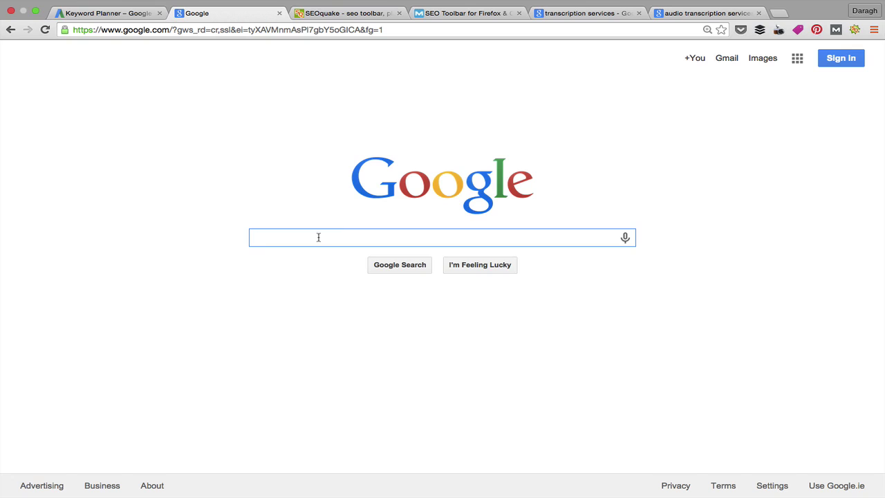
type("tr")
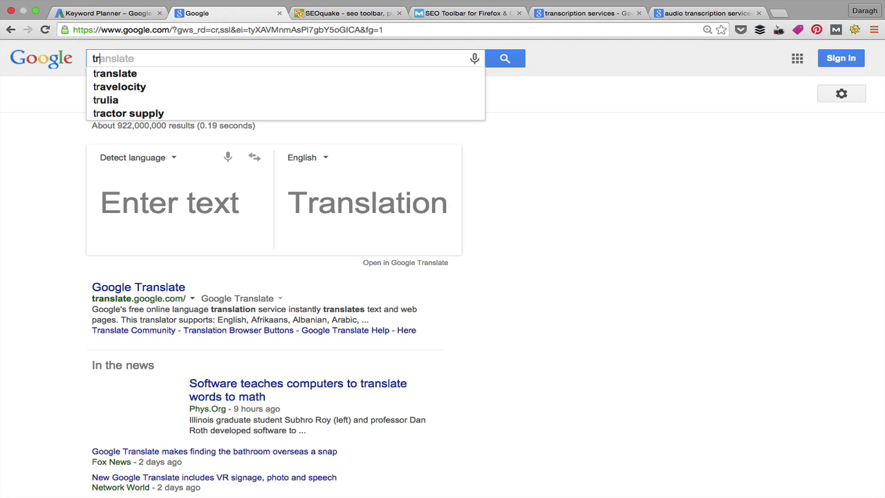
type("ansc")
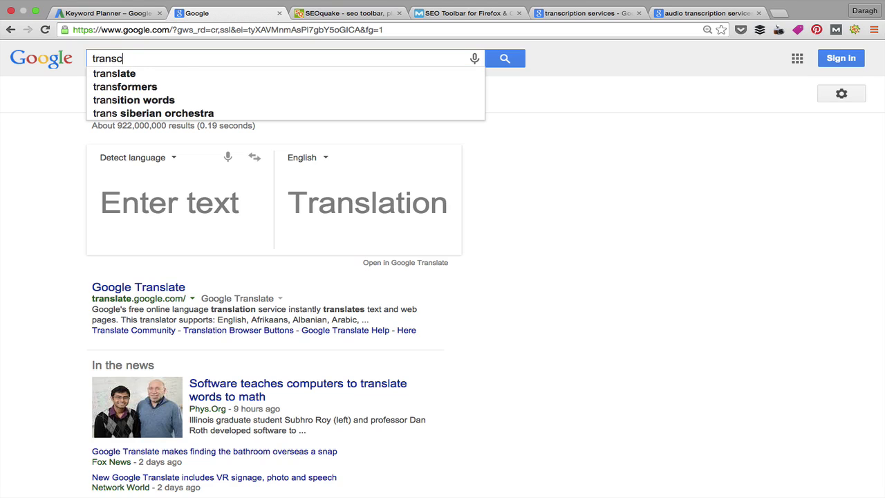
type("ription s")
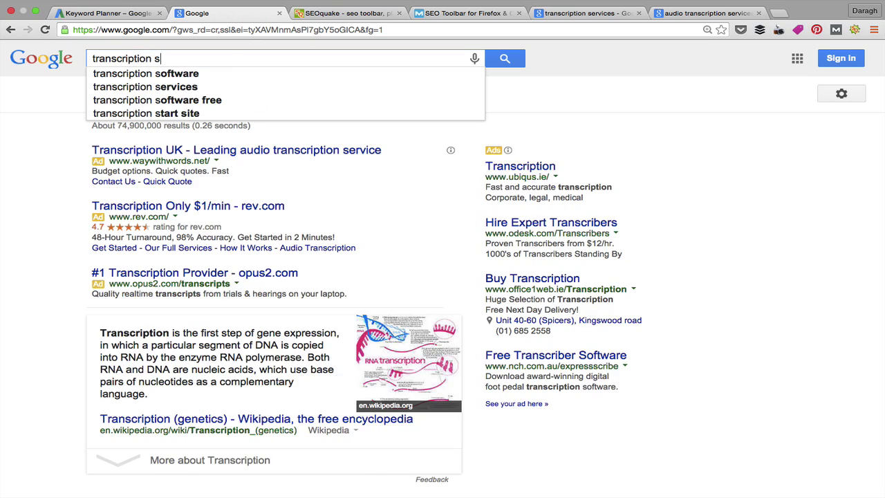
type("ervices")
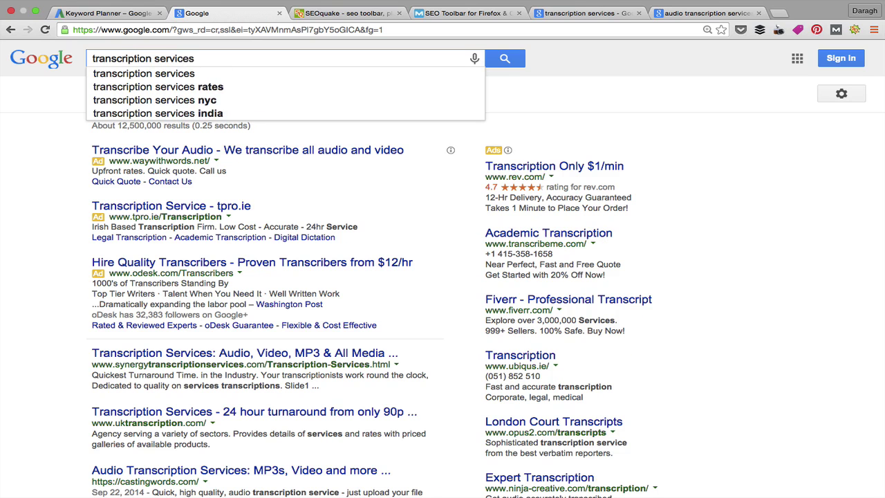
key("Return")
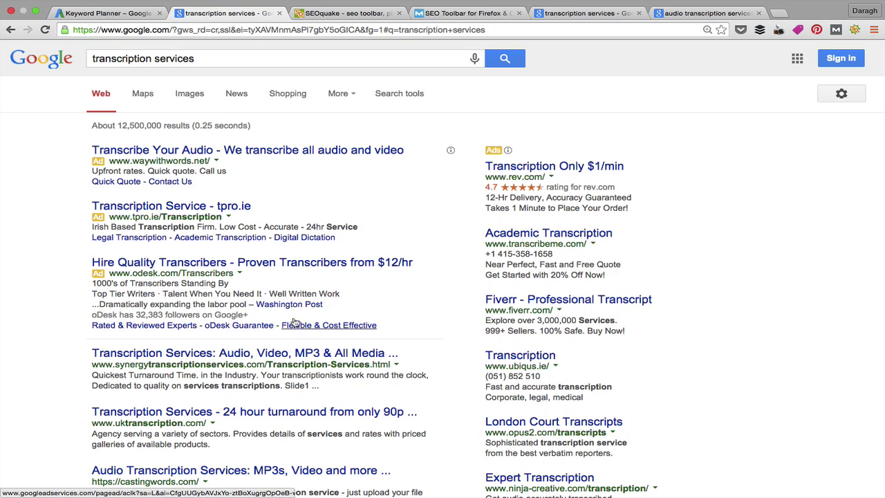
Step: Check the search terms in Keyword Planner and examine the ads and organic Google results for "transcription services"
left_click(123, 13)
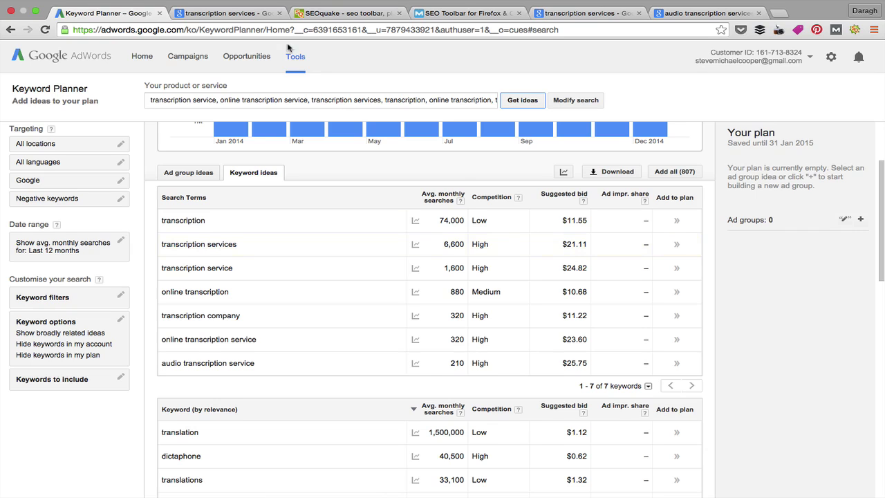
left_click(221, 14)
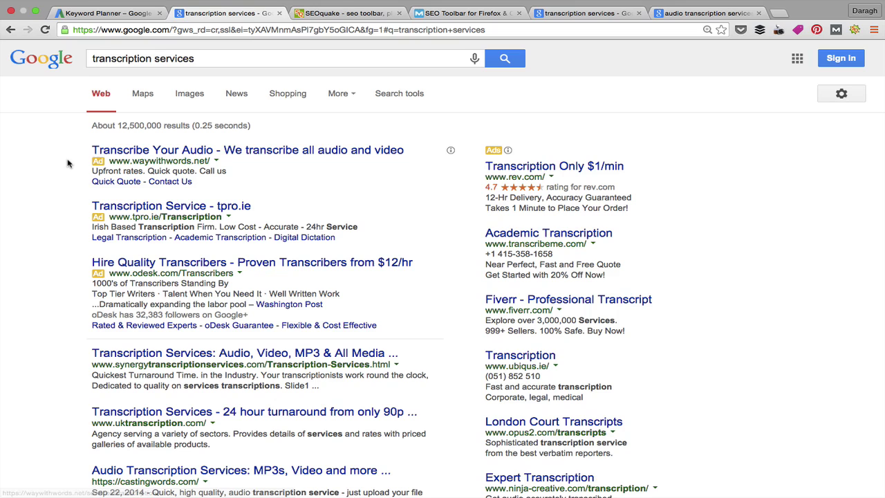
scroll(68, 163, "down", 2)
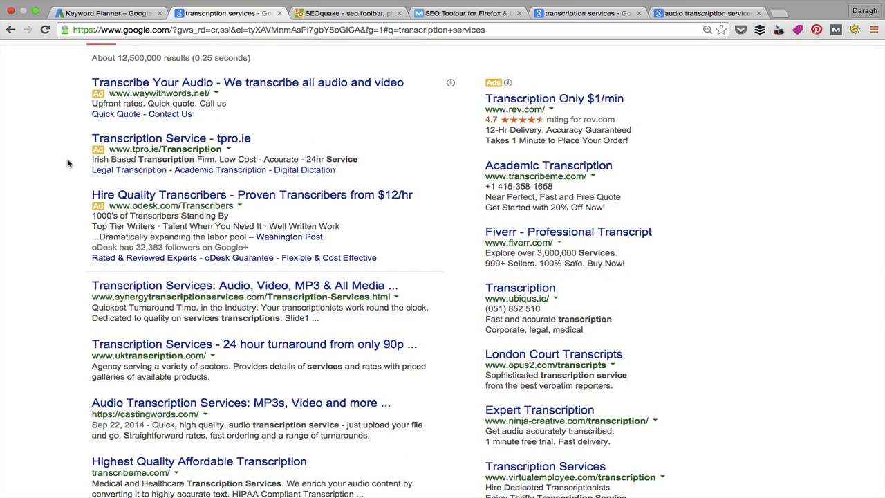
scroll(67, 164, "down", 2)
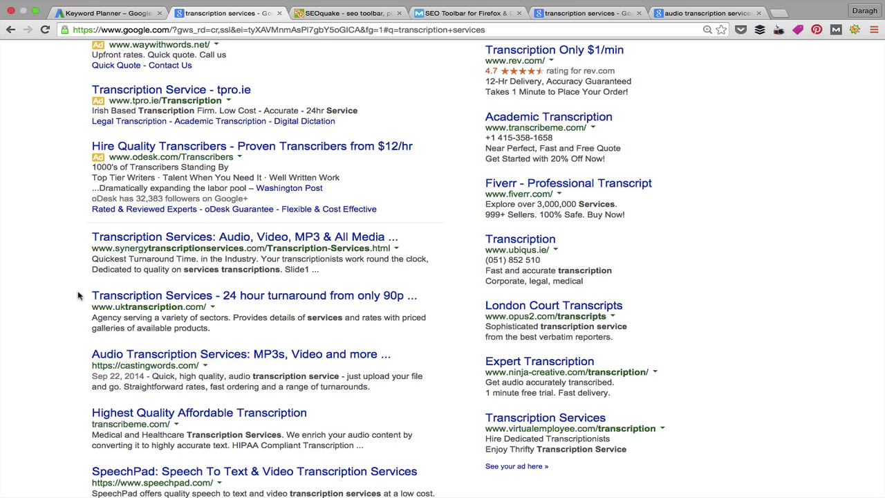
Step: View the SEOquake download site and the Moz SEO Toolbar page
left_click(349, 20)
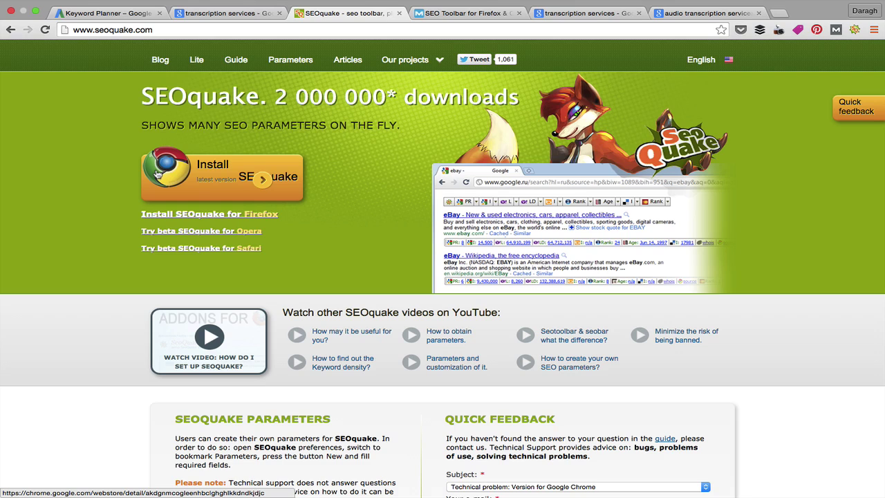
left_click(443, 14)
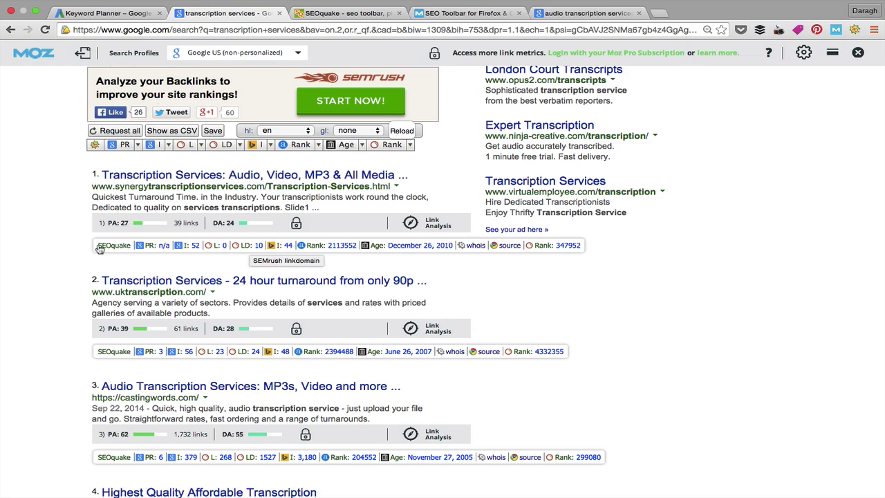
Step: Examine the page authority, domain authority, links, PageRank and domain age of the ten organic results for "transcription services"
scroll(94, 246, "down", 12)
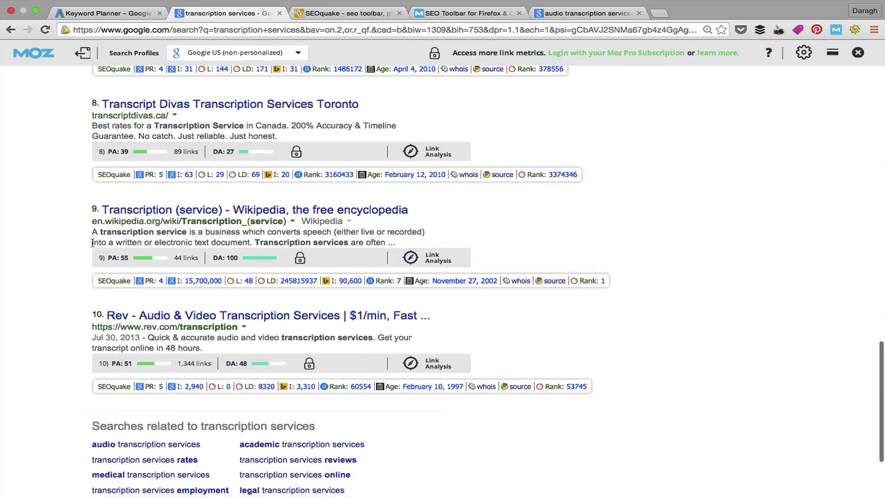
scroll(92, 242, "up", 12)
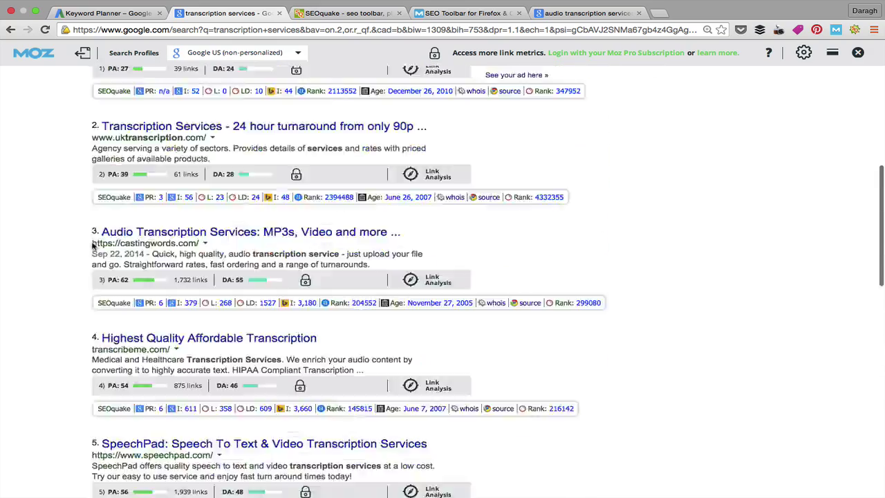
scroll(92, 242, "down", 5)
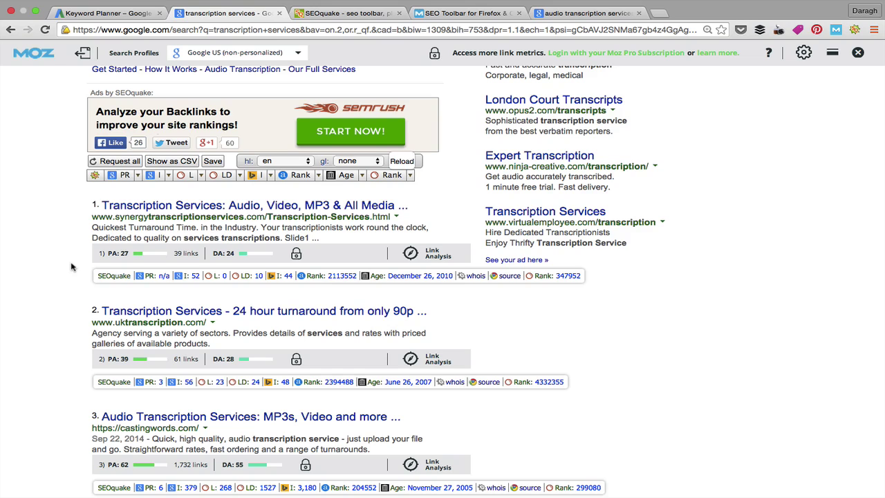
scroll(71, 267, "down", 2)
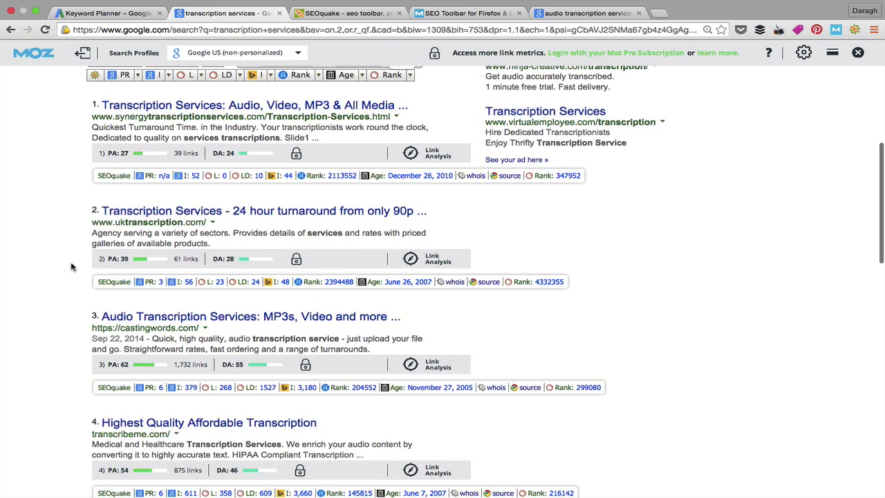
scroll(71, 267, "up", 2)
scroll(71, 267, "down", 7)
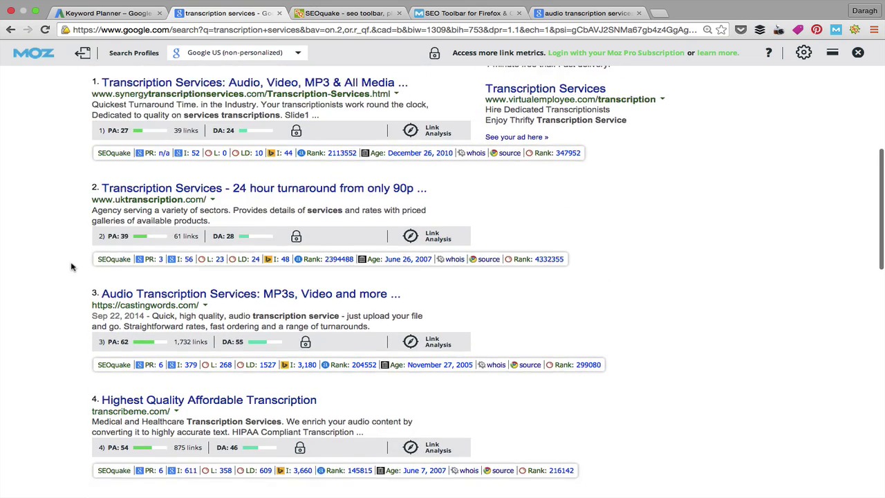
scroll(71, 267, "down", 4)
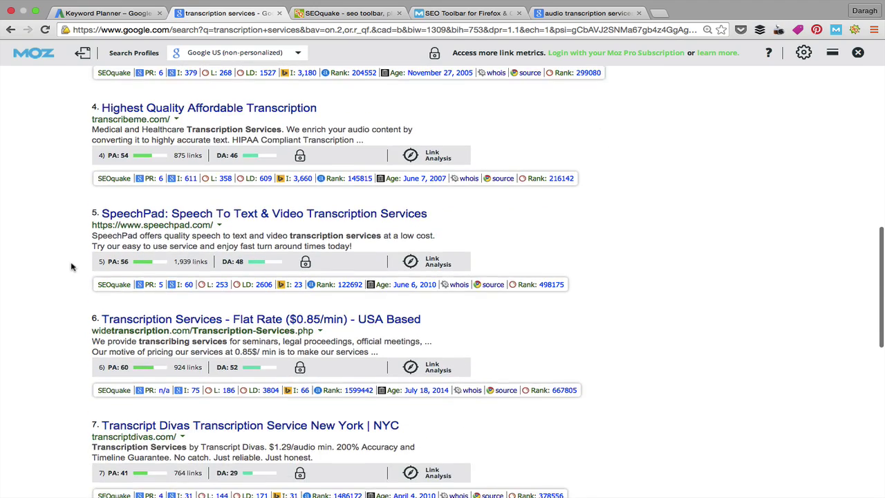
scroll(70, 267, "down", 2)
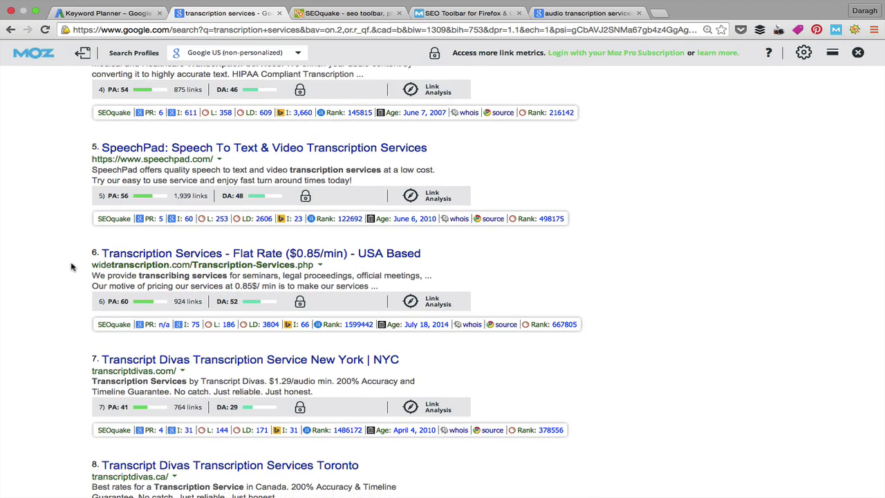
scroll(70, 267, "down", 6)
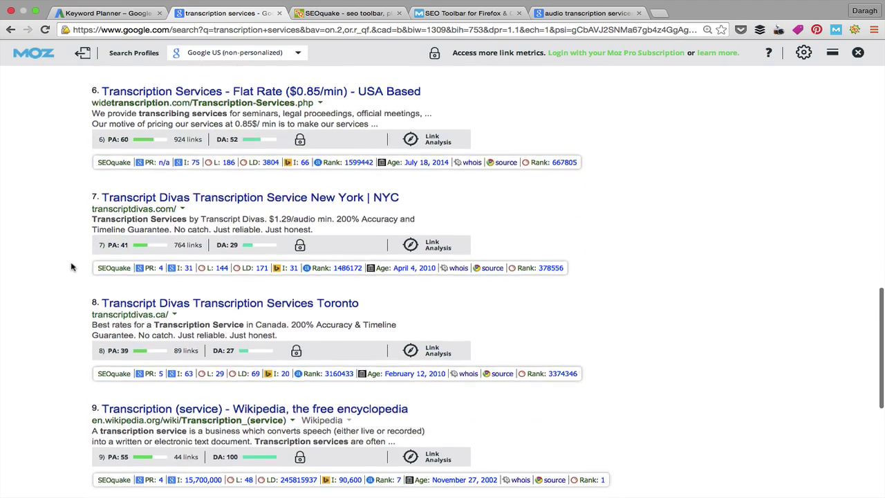
scroll(70, 266, "up", 8)
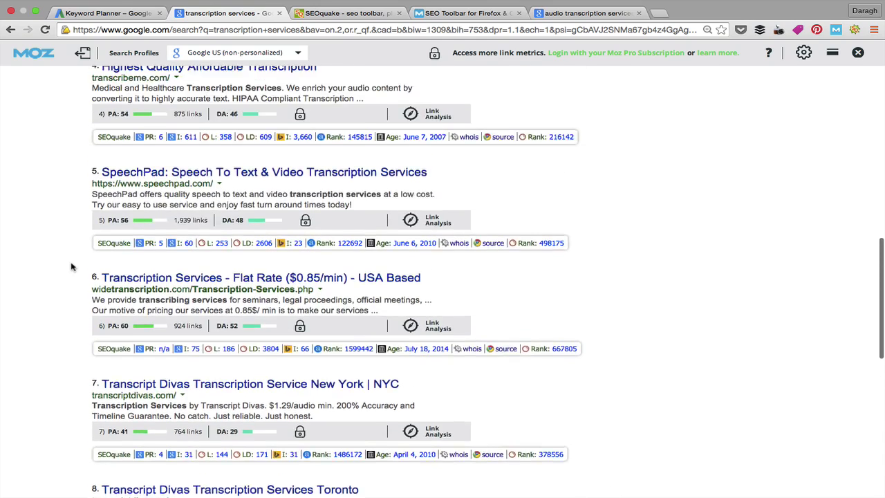
scroll(71, 267, "up", 3)
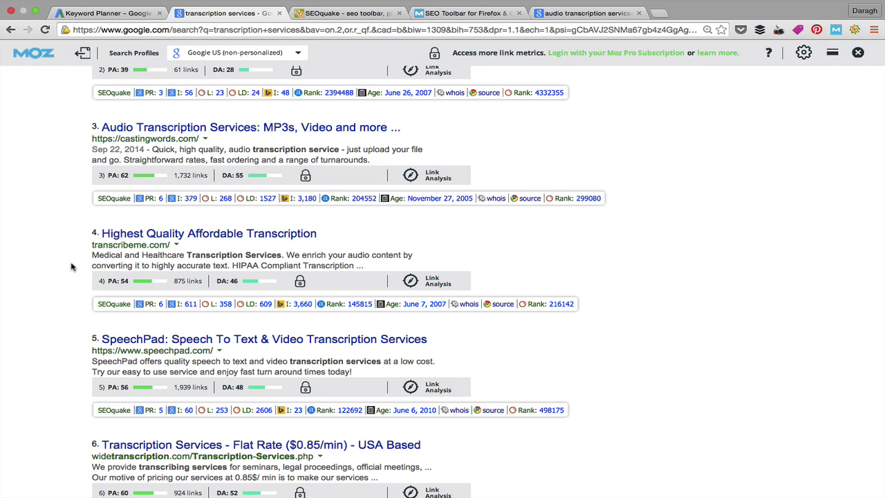
scroll(71, 266, "down", 3)
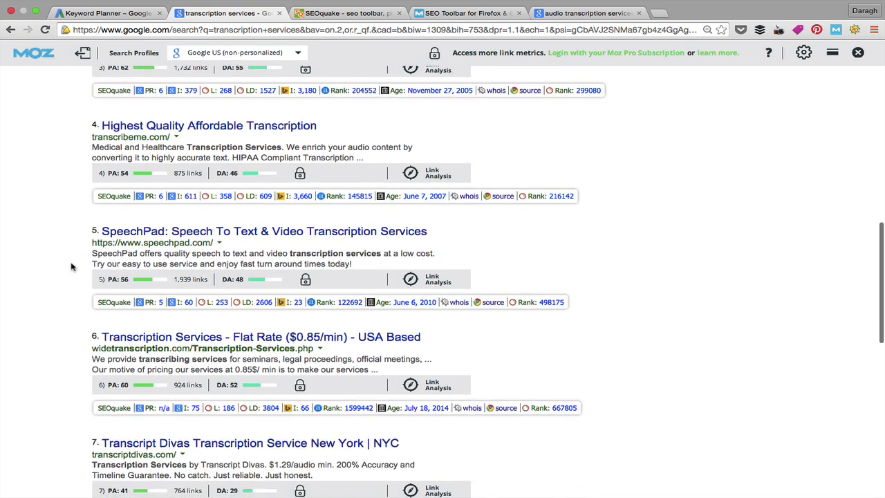
scroll(70, 267, "down", 4)
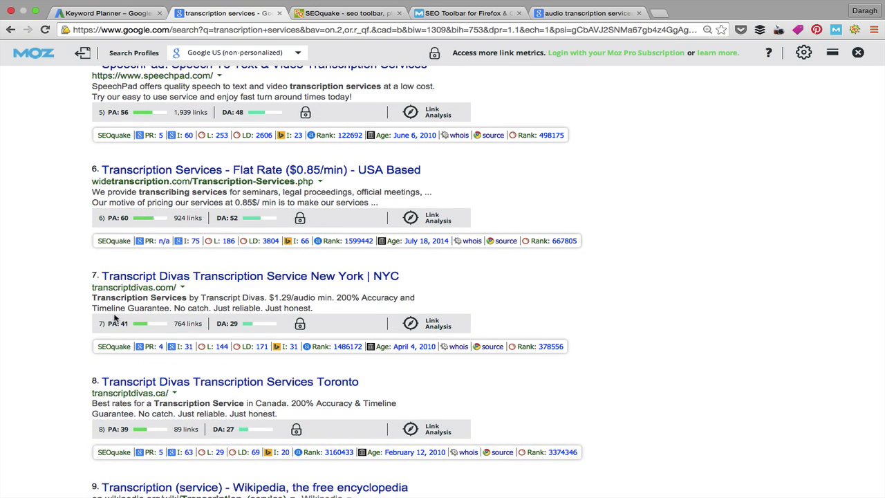
scroll(83, 190, "up", 15)
scroll(82, 190, "down", 2)
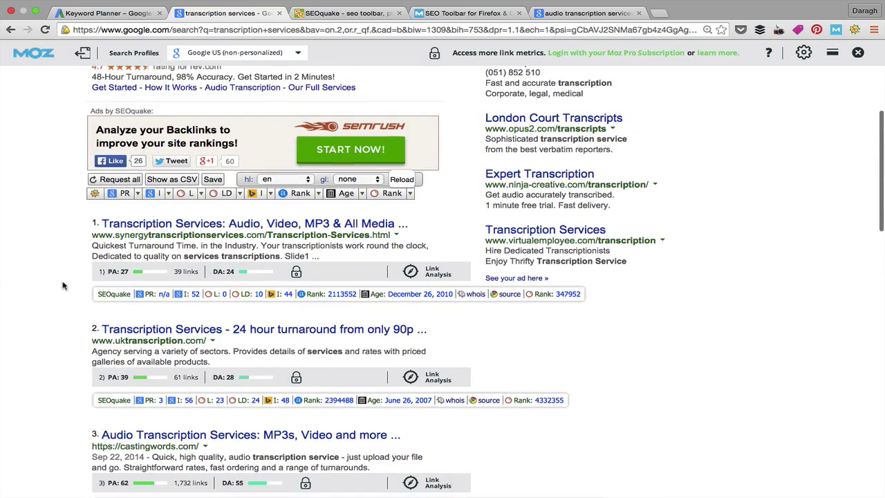
scroll(69, 287, "down", 15)
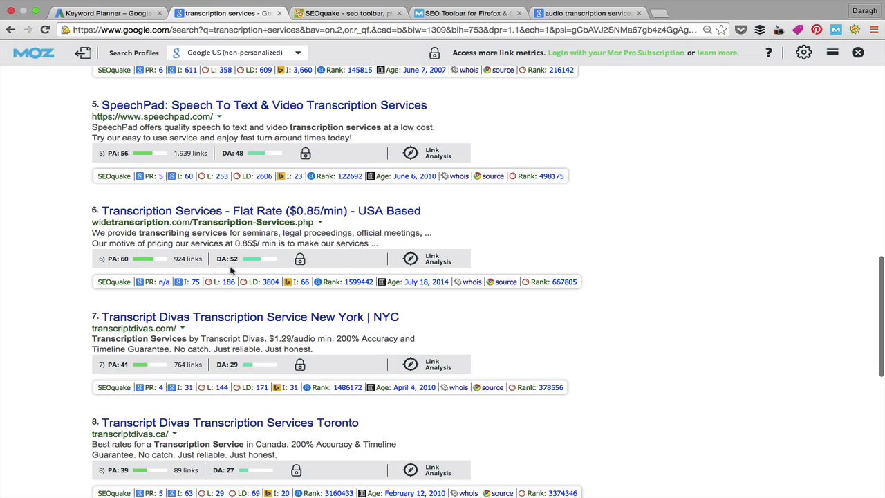
scroll(59, 256, "up", 1)
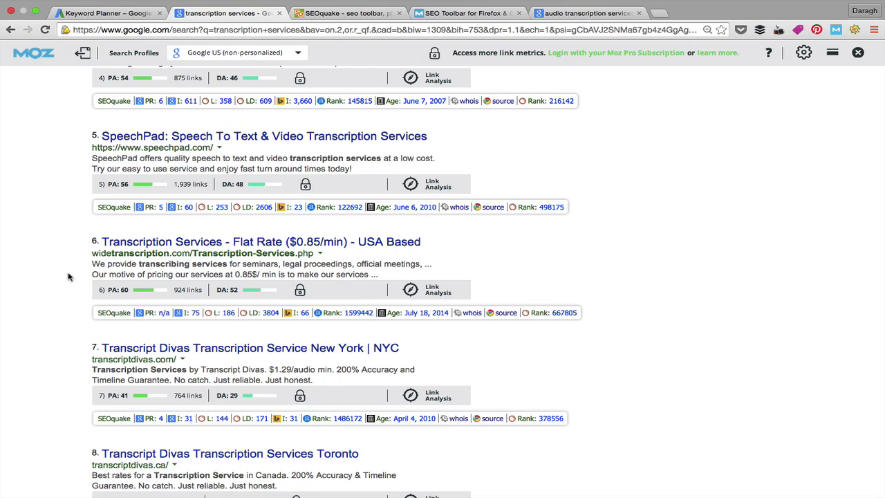
scroll(173, 248, "up", 15)
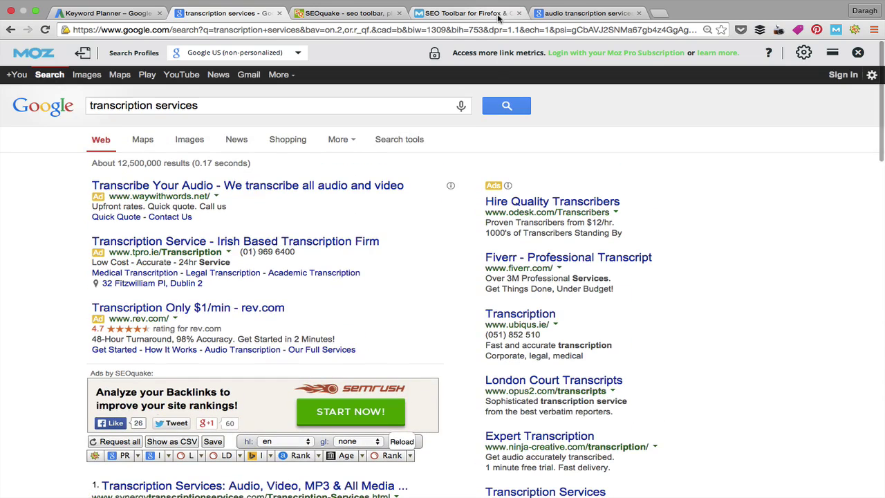
Step: Examine the Moz and SEOquake metrics of the organic results for "audio transcription services", especially the lower-ranked sites
left_click(565, 14)
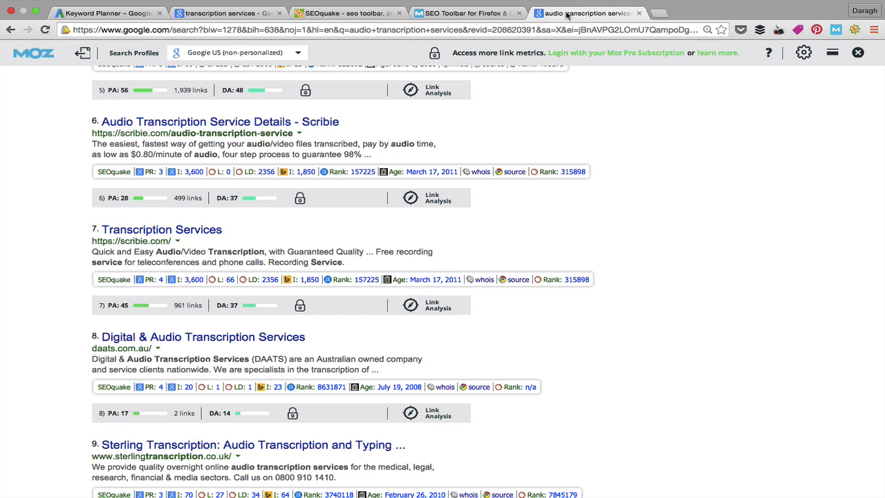
scroll(75, 160, "up", 2)
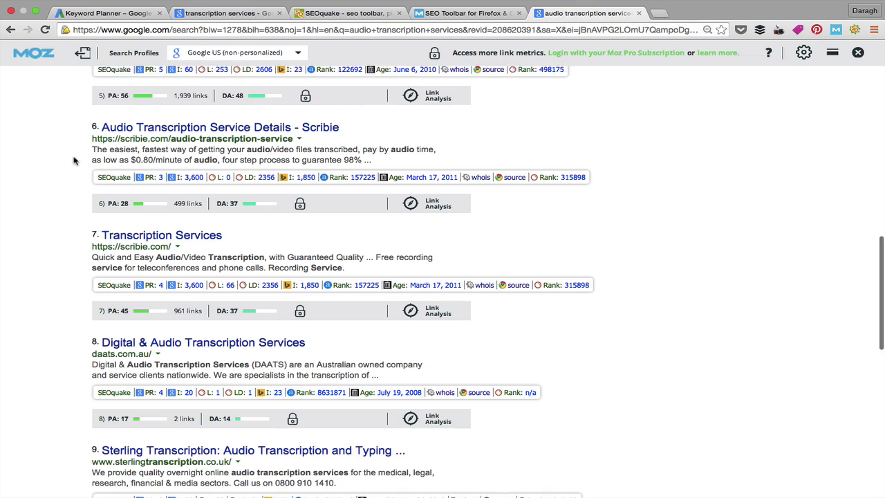
scroll(75, 161, "up", 8)
scroll(75, 161, "down", 5)
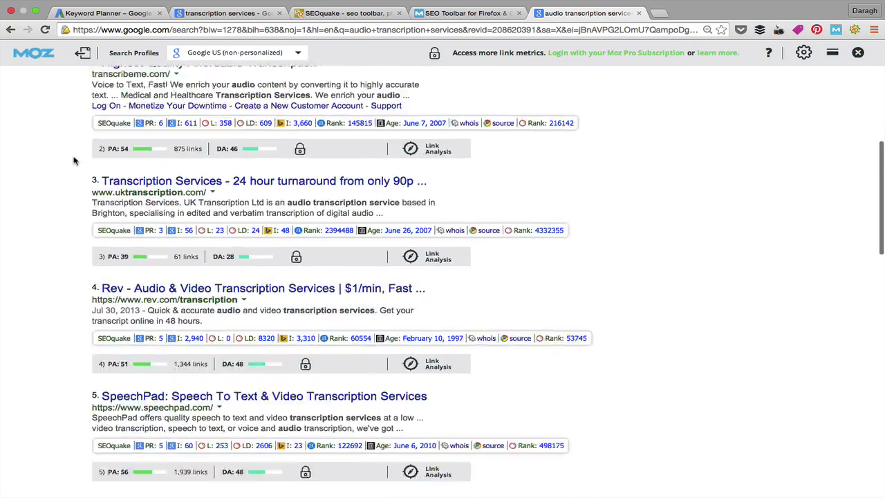
scroll(74, 160, "down", 5)
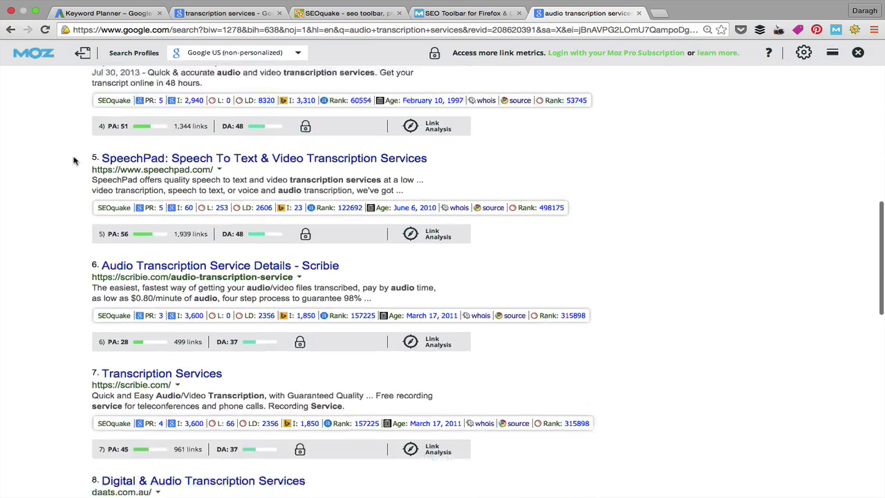
scroll(75, 161, "down", 2)
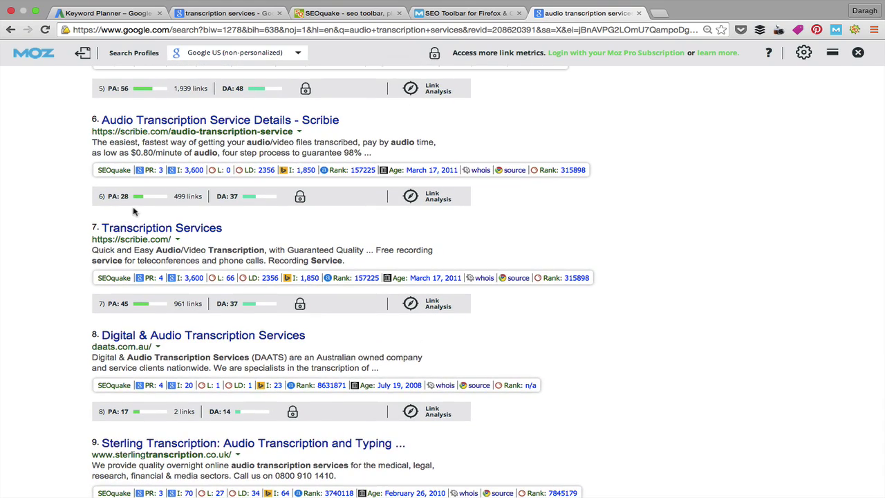
scroll(89, 233, "down", 3)
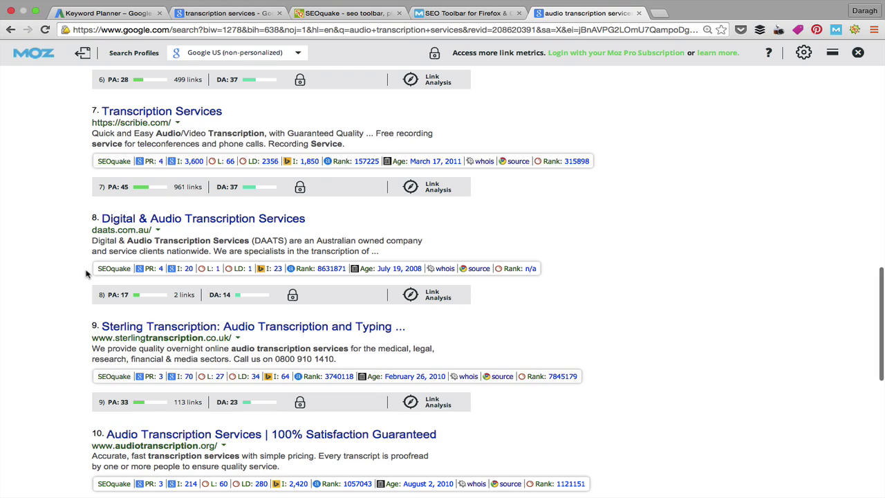
scroll(87, 274, "down", 2)
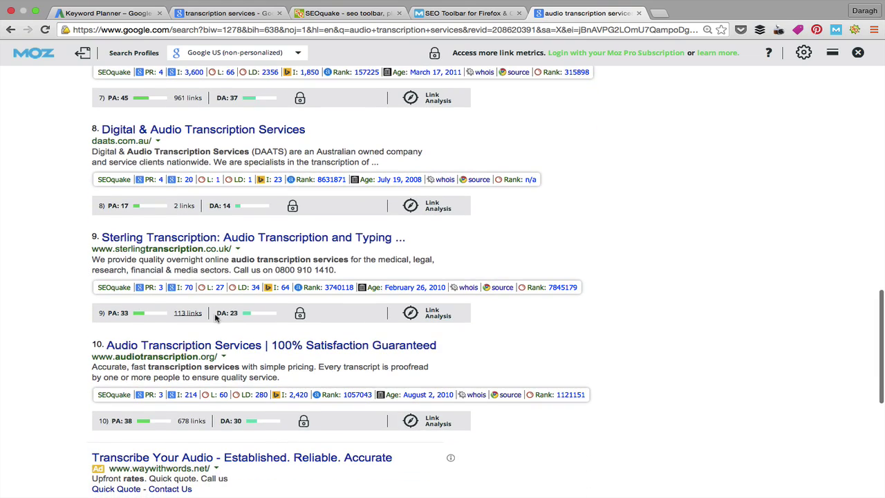
scroll(55, 302, "down", 3)
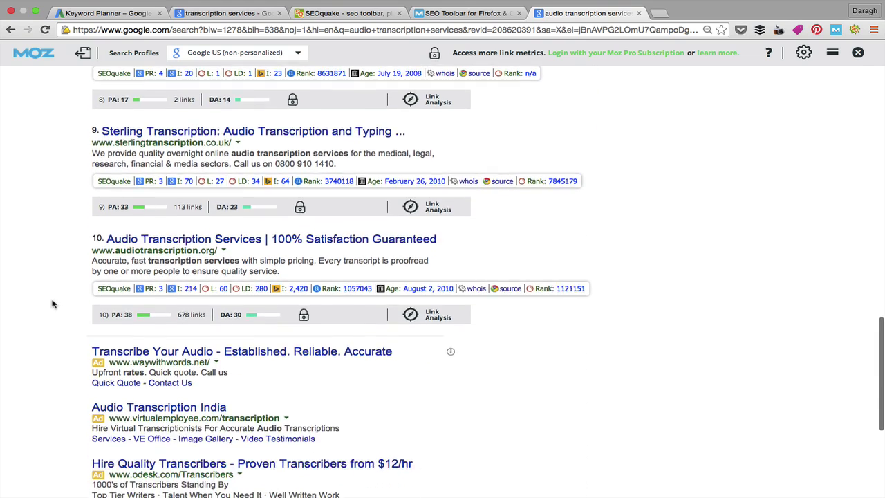
scroll(78, 297, "up", 2)
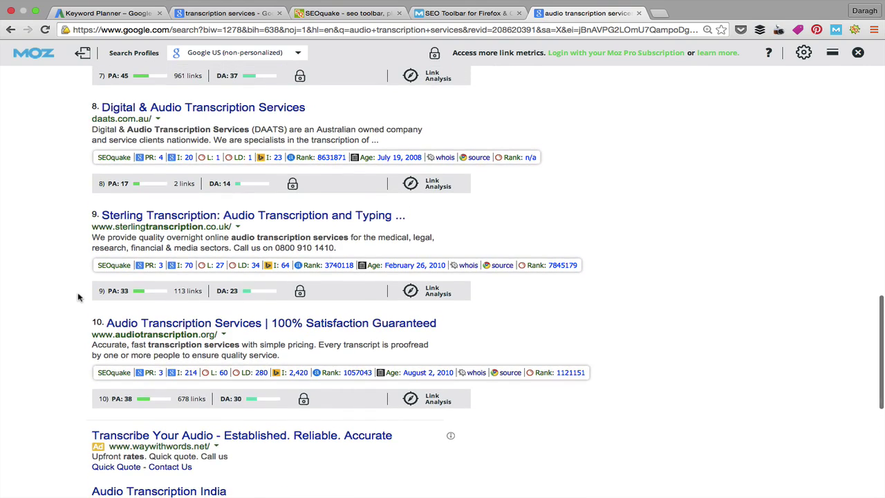